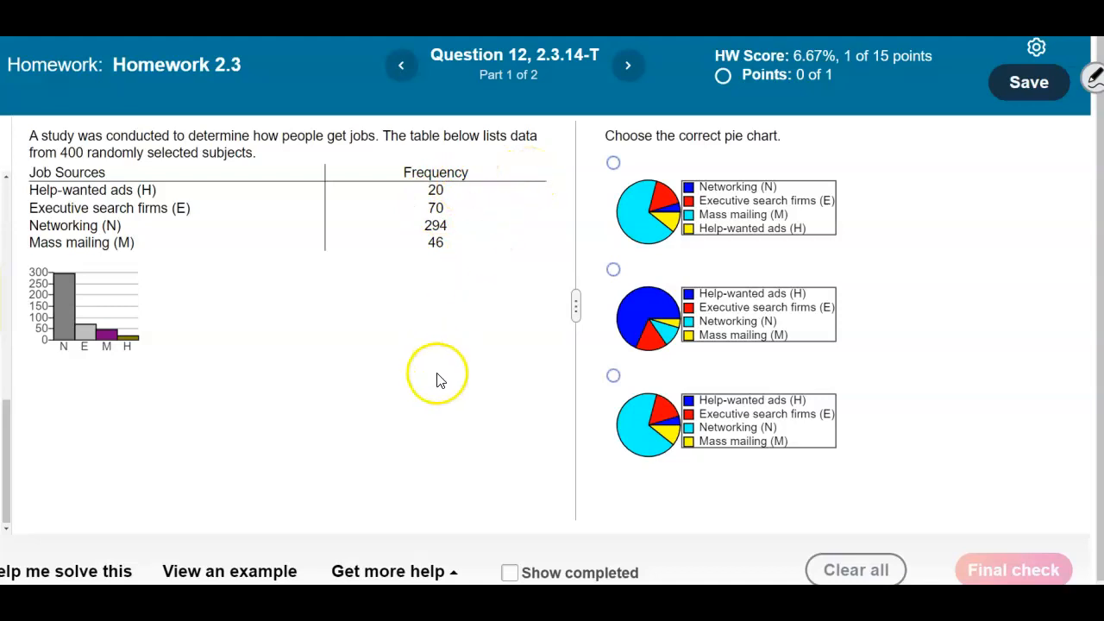
Open StatCrunch from the question's help resources and place its window below the job sources table
{"action": "left_click", "coordinate": [453, 573]}
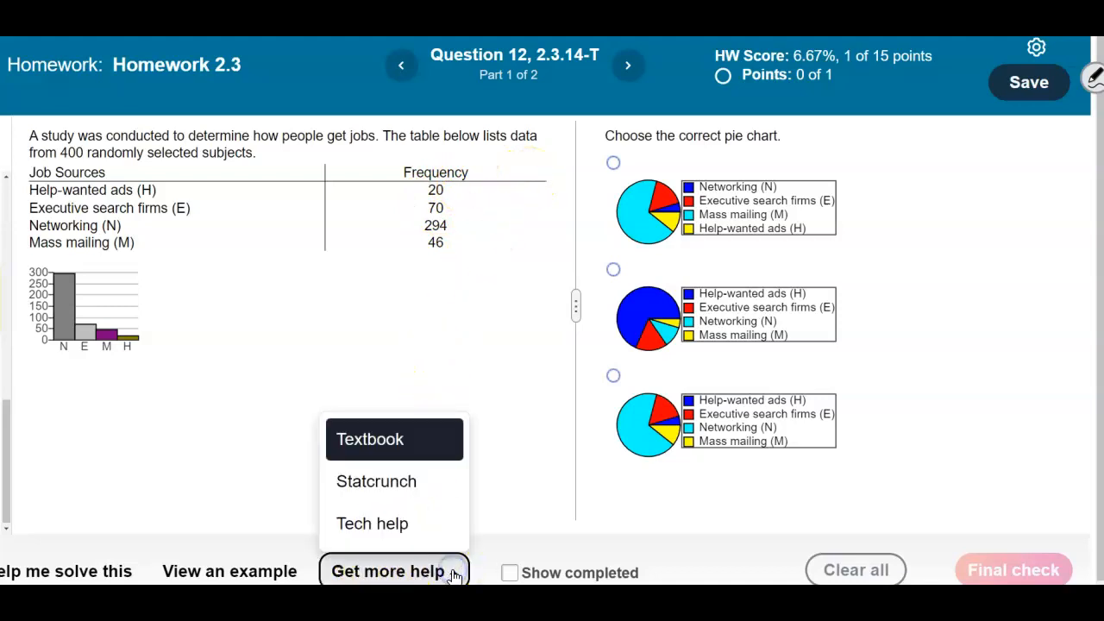
{"action": "left_click", "coordinate": [432, 483]}
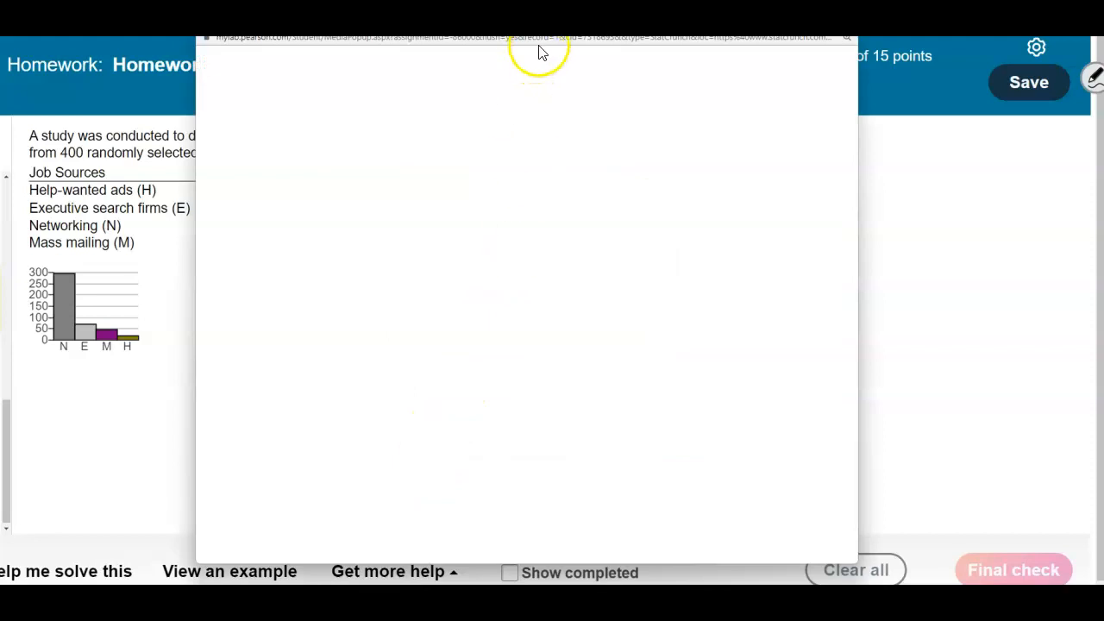
{"action": "left_click_drag", "start_coordinate": [540, 49], "coordinate": [388, 272]}
Name the first data column Job Sources and enter H, E, N and M in rows 1 to 4
{"action": "left_click", "coordinate": [108, 403]}
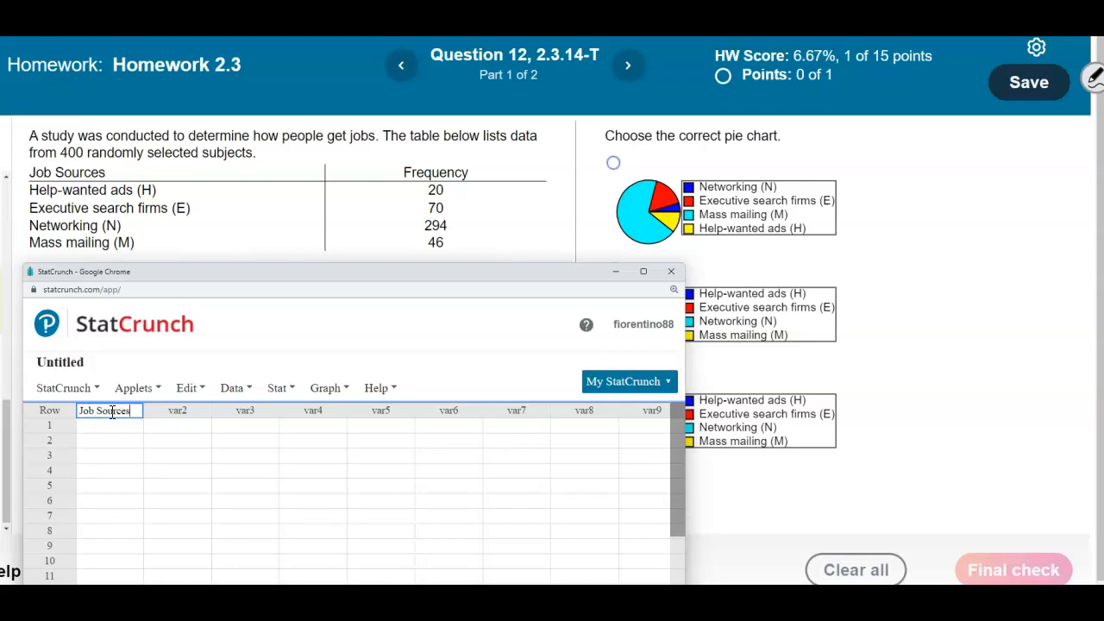
{"action": "left_click", "coordinate": [110, 425]}
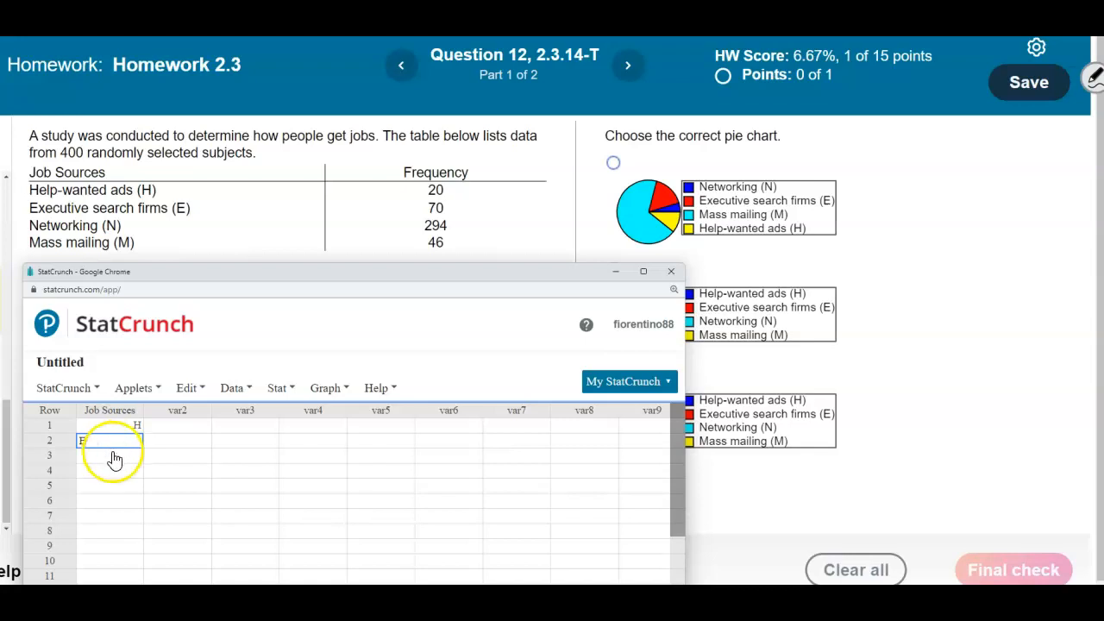
{"action": "left_click", "coordinate": [114, 454]}
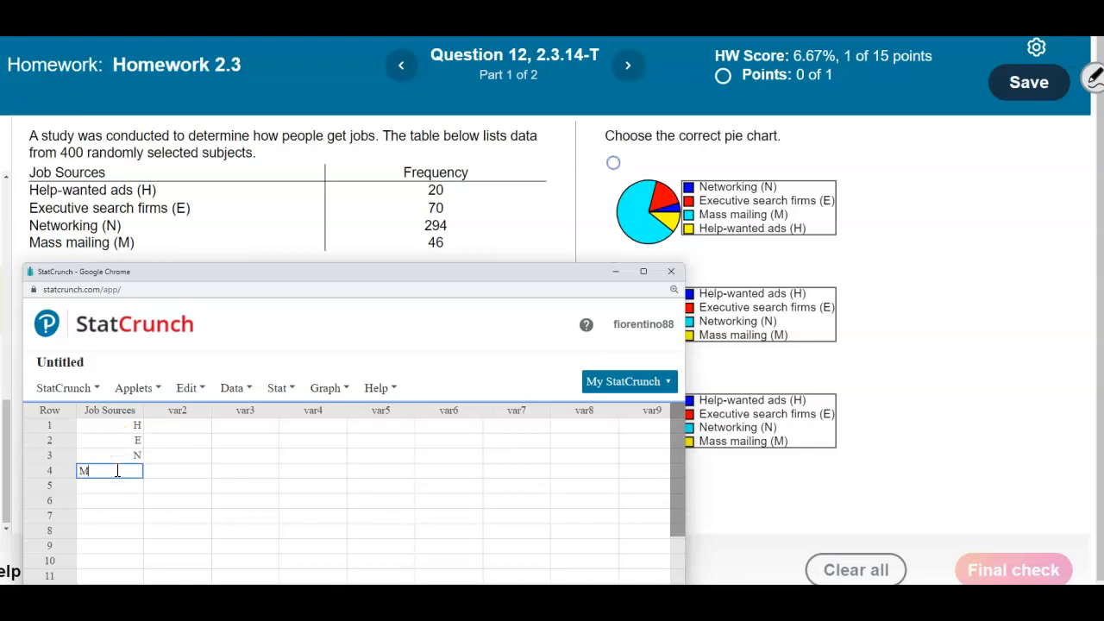
{"action": "left_click", "coordinate": [126, 515]}
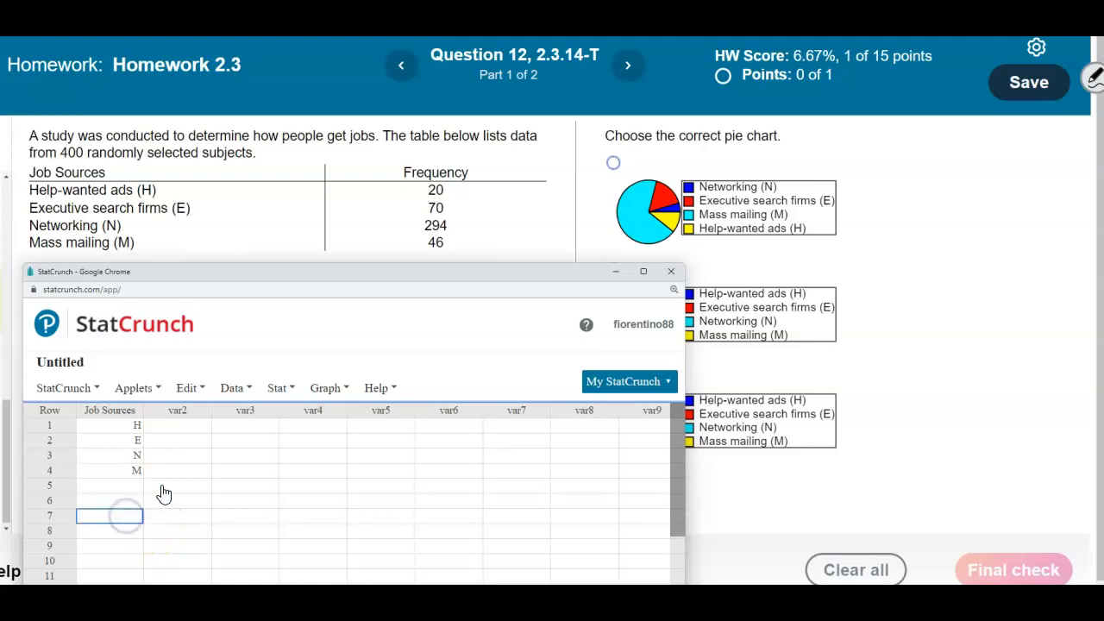
Name the second data column Frequency and enter 20, 70, 294 and 46 in rows 1 to 4
{"action": "left_click", "coordinate": [194, 411]}
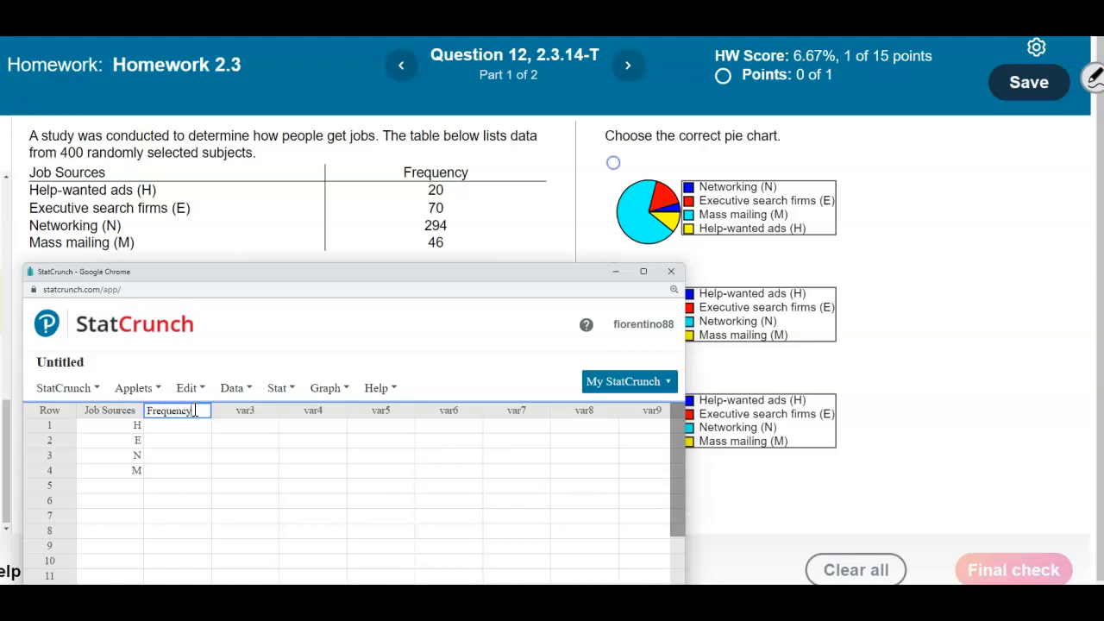
{"action": "type", "text": "Frequency"}
{"action": "left_click", "coordinate": [190, 424]}
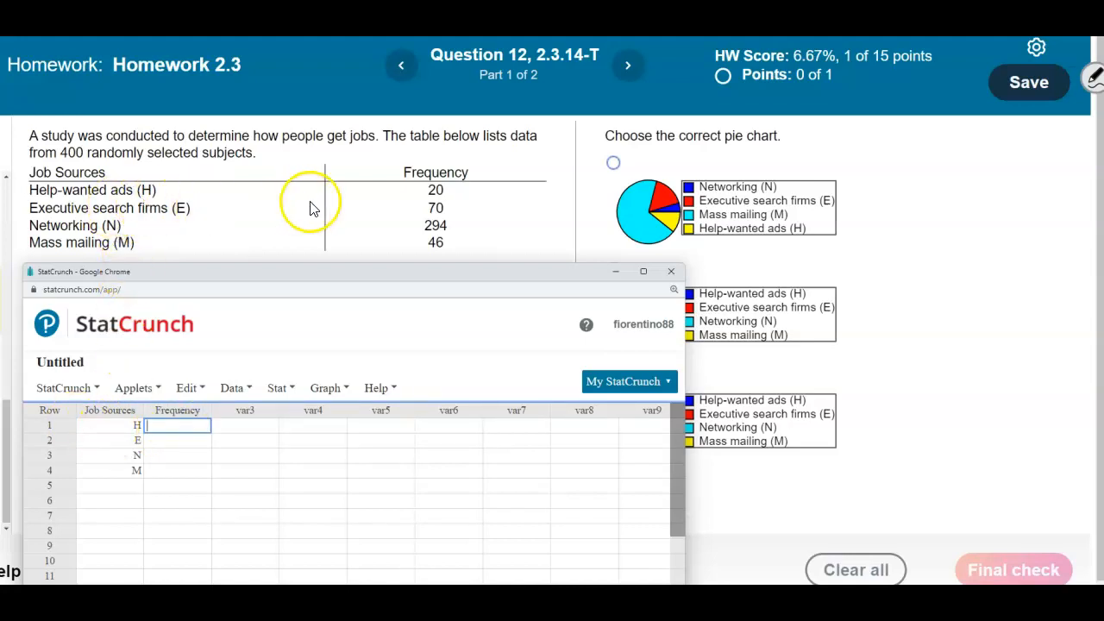
{"action": "type", "text": "20"}
{"action": "left_click", "coordinate": [200, 442]}
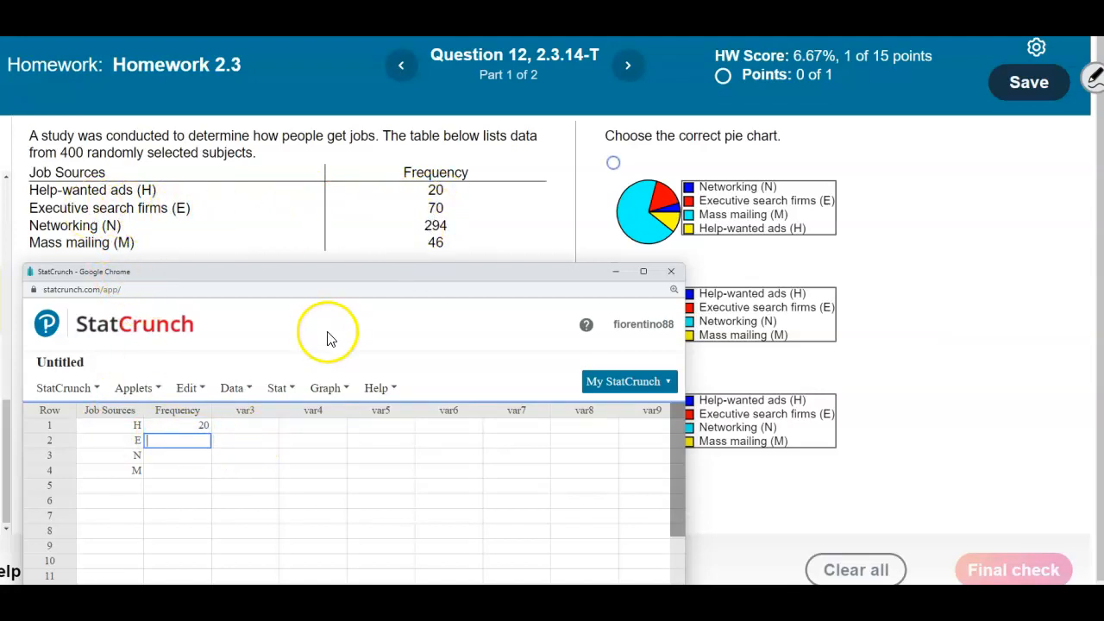
{"action": "type", "text": "70"}
{"action": "left_click", "coordinate": [200, 457]}
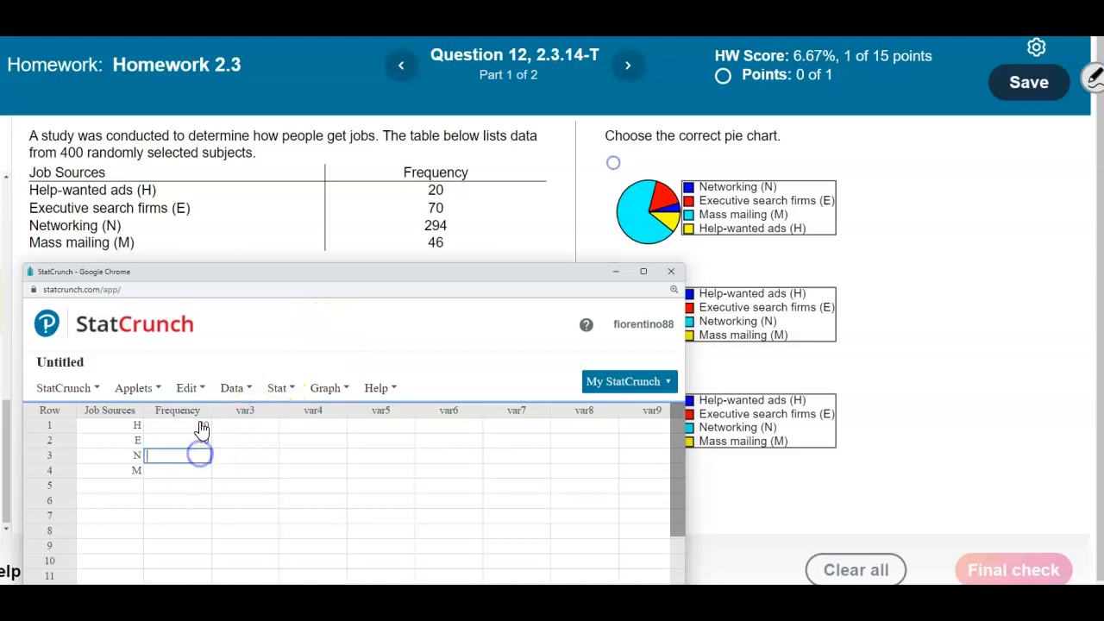
{"action": "type", "text": "294"}
{"action": "left_click", "coordinate": [188, 470]}
{"action": "type", "text": "46"}
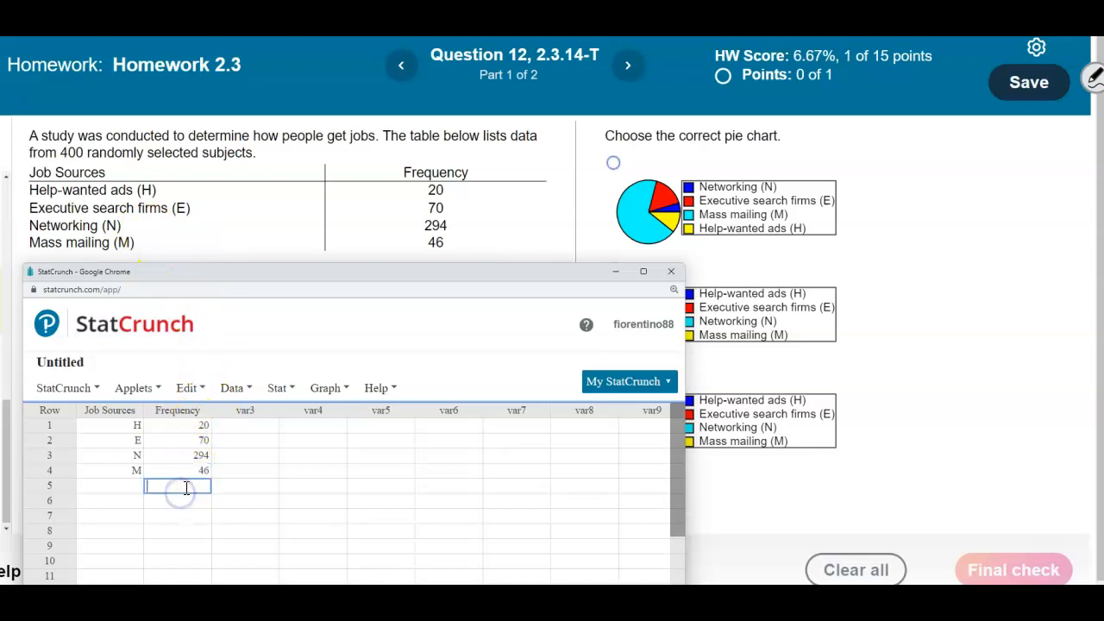
Move StatCrunch beside the answer choices and set up a Pie Chart With Summary using Job Sources as categories and Frequency as counts
{"action": "left_click", "coordinate": [383, 261]}
{"action": "left_click_drag", "start_coordinate": [384, 275], "coordinate": [298, 51]}
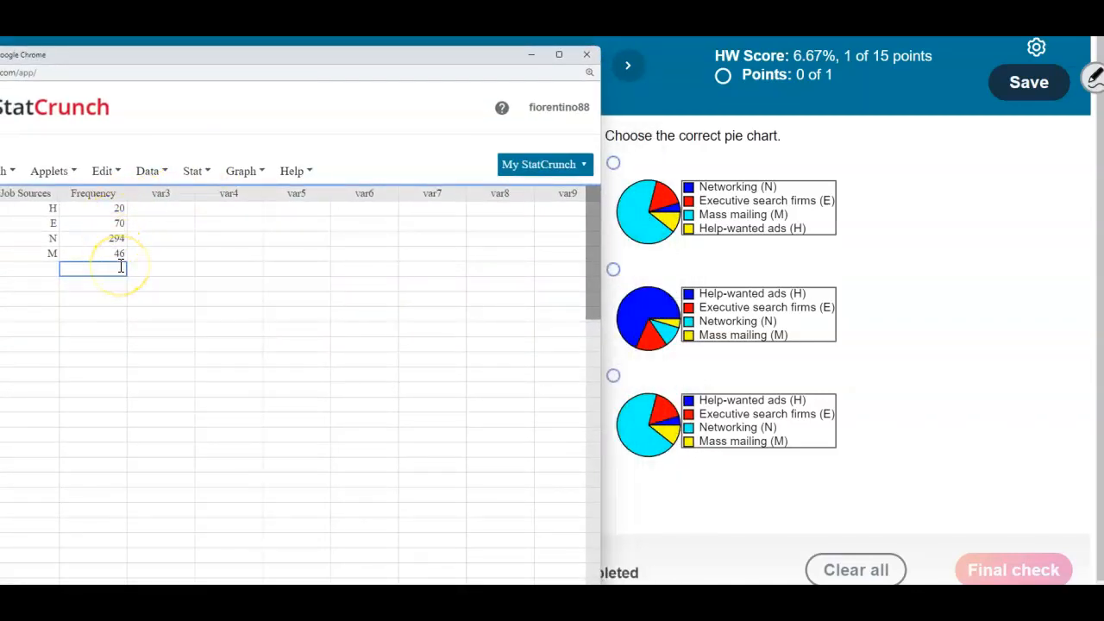
{"action": "left_click", "coordinate": [247, 176]}
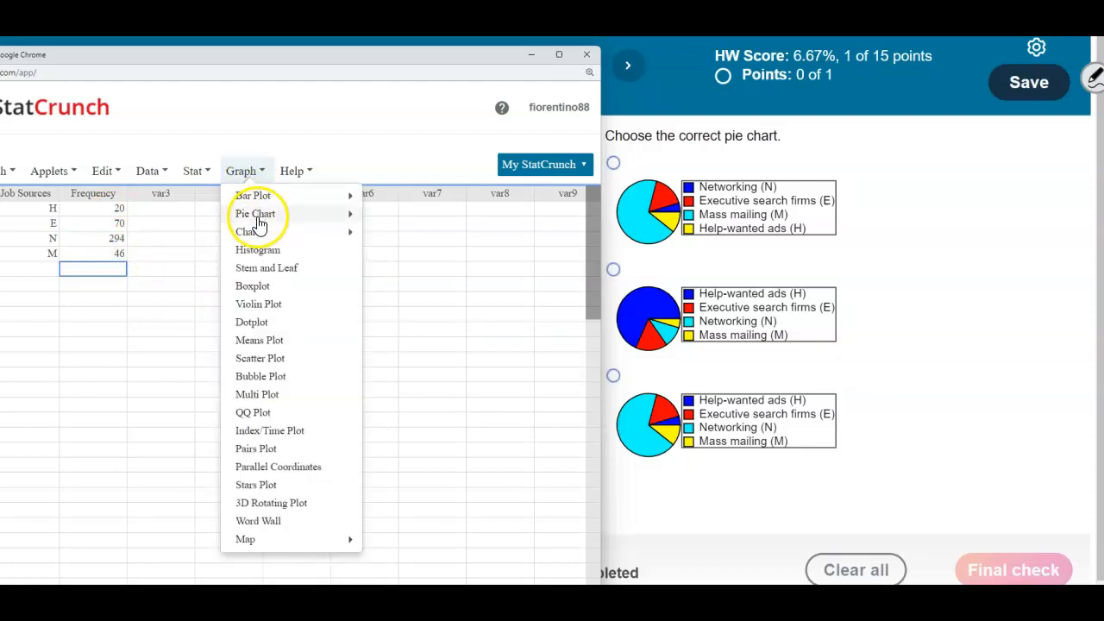
{"action": "mouse_move", "coordinate": [259, 216]}
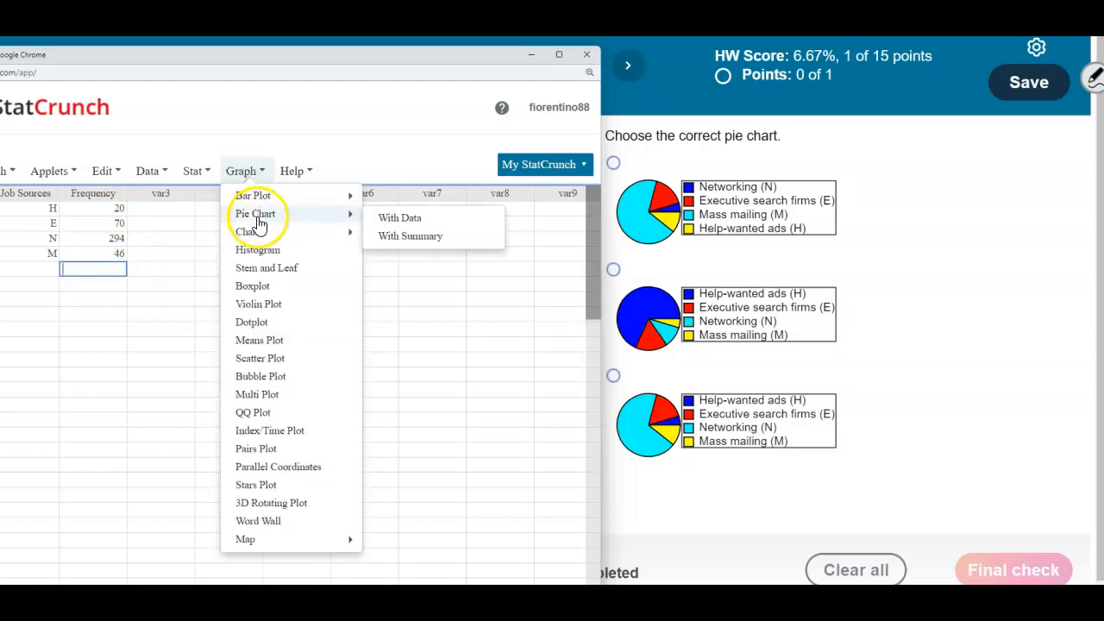
{"action": "left_click", "coordinate": [409, 236]}
{"action": "left_click_drag", "start_coordinate": [308, 107], "coordinate": [398, 101]}
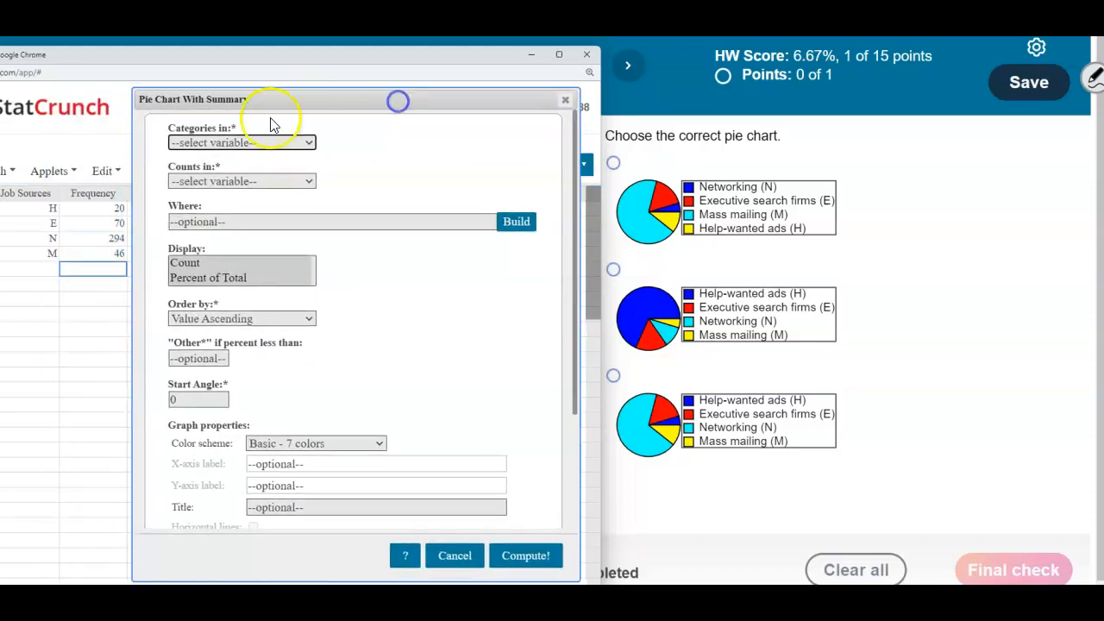
{"action": "left_click", "coordinate": [309, 143]}
{"action": "left_click", "coordinate": [220, 173]}
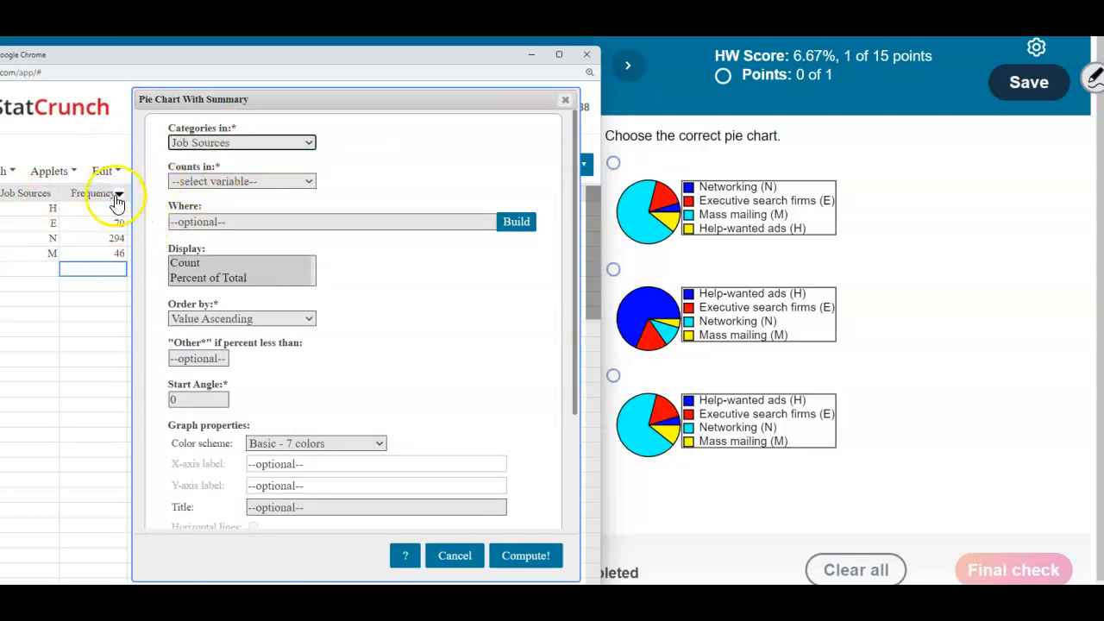
{"action": "left_click", "coordinate": [311, 183]}
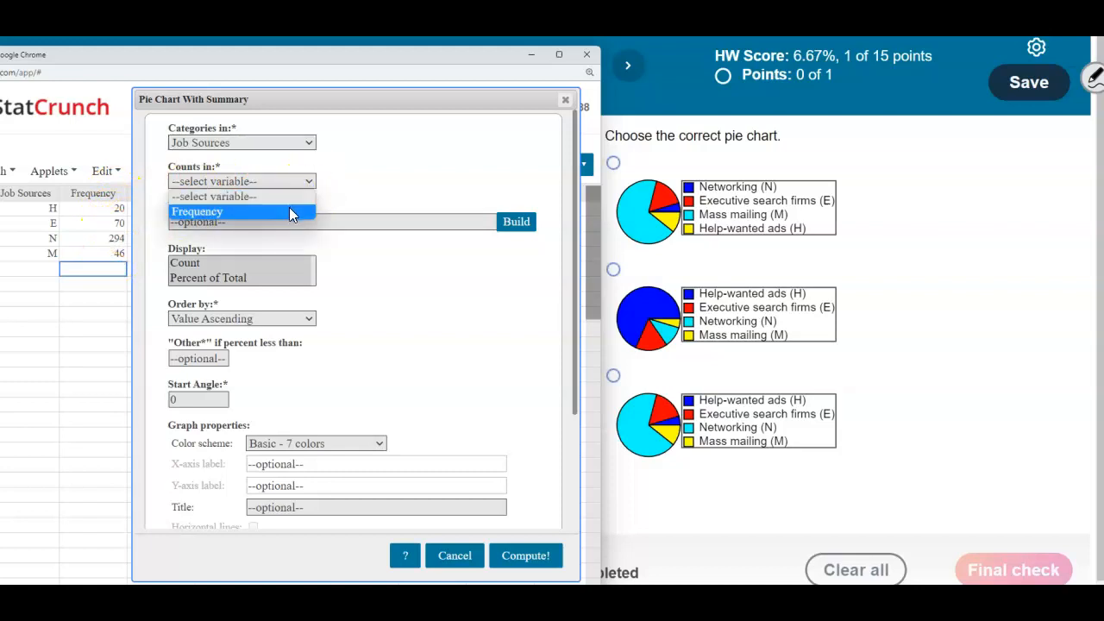
{"action": "left_click", "coordinate": [290, 211]}
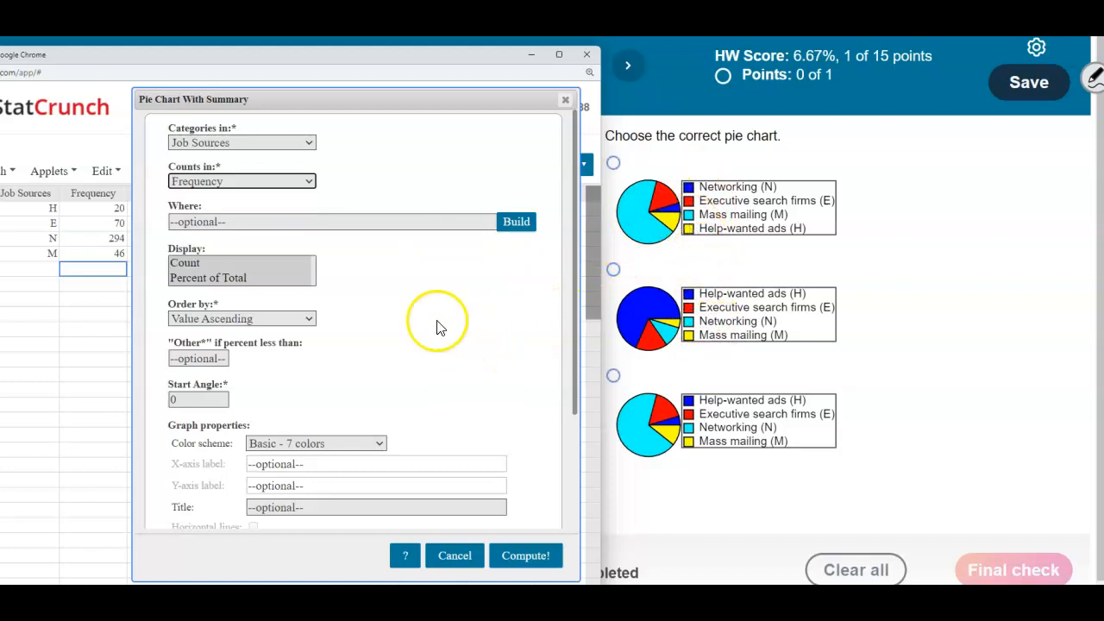
Set the pie chart to display only Count and compute it
{"action": "left_click", "coordinate": [198, 265]}
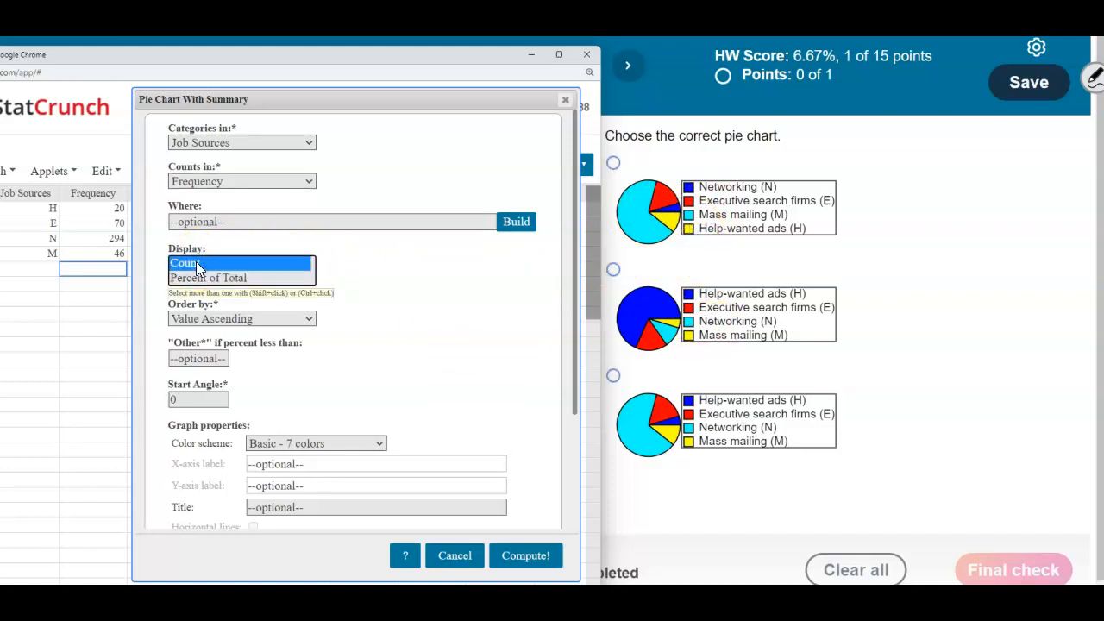
{"action": "scroll", "coordinate": [395, 388], "scroll_direction": "down", "scroll_amount": 3}
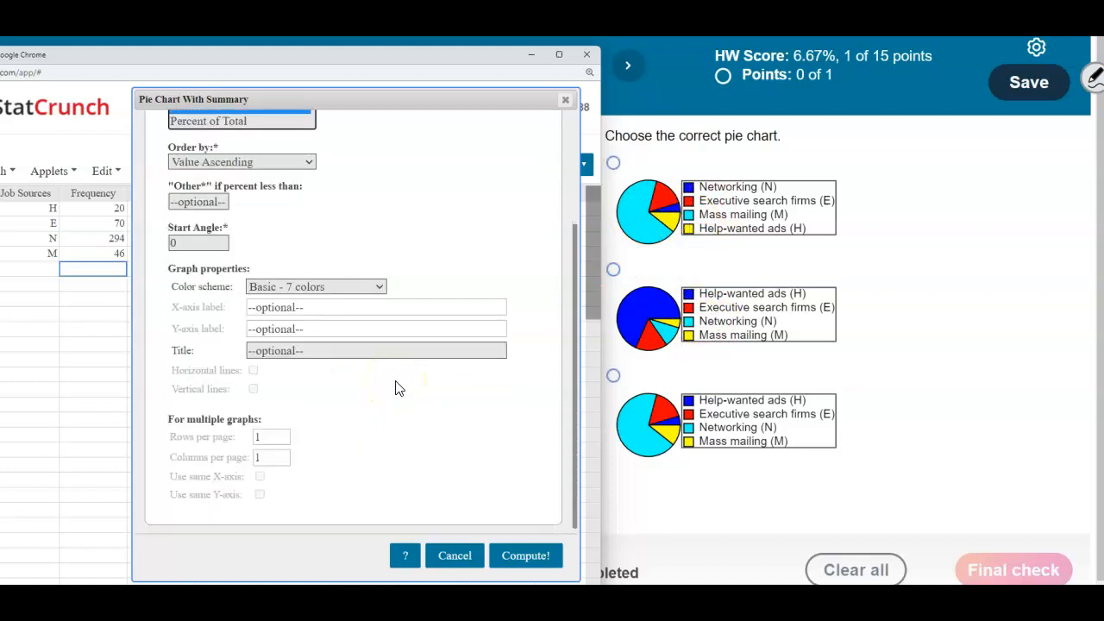
{"action": "left_click", "coordinate": [525, 555]}
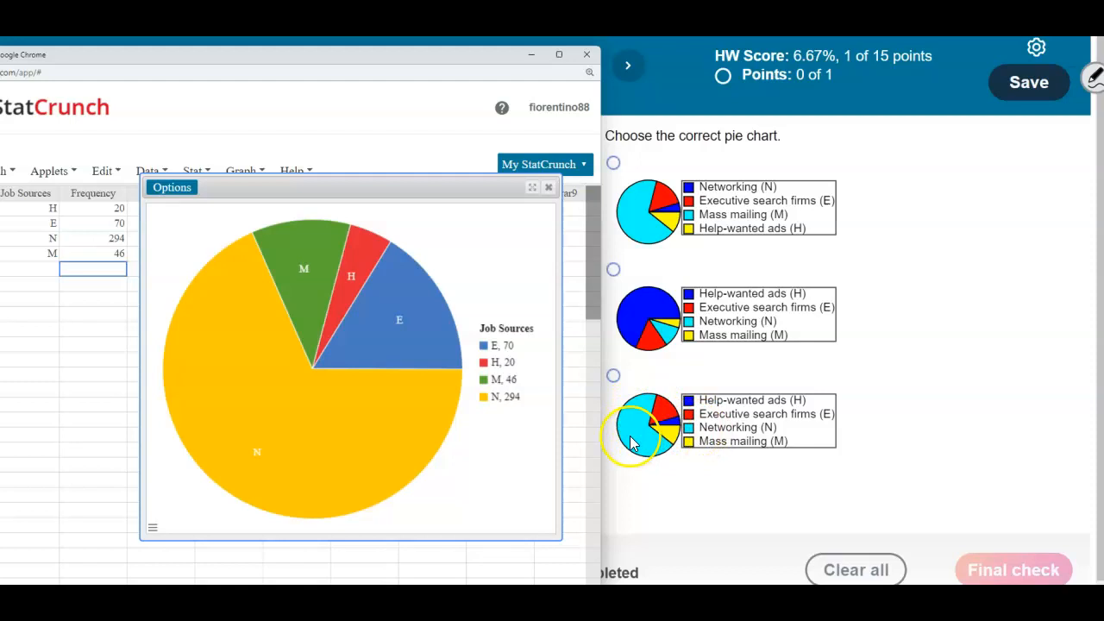
Answer part 1 with the third pie chart, where Networking (N) is the largest slice, submit it and dismiss the feedback
{"action": "mouse_move", "coordinate": [305, 421]}
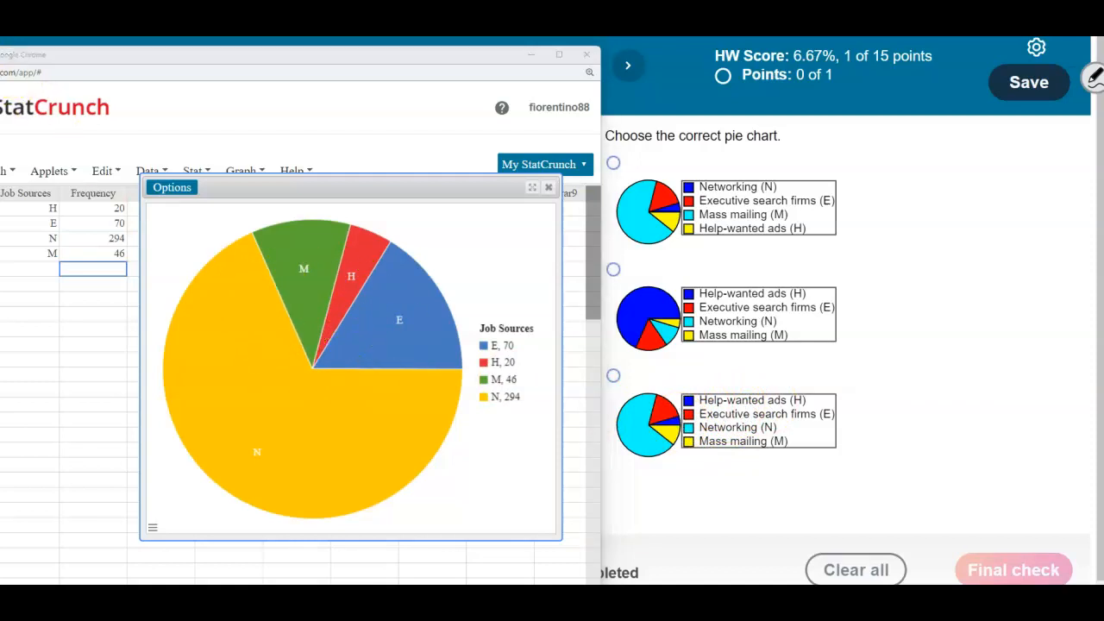
{"action": "left_click", "coordinate": [613, 377]}
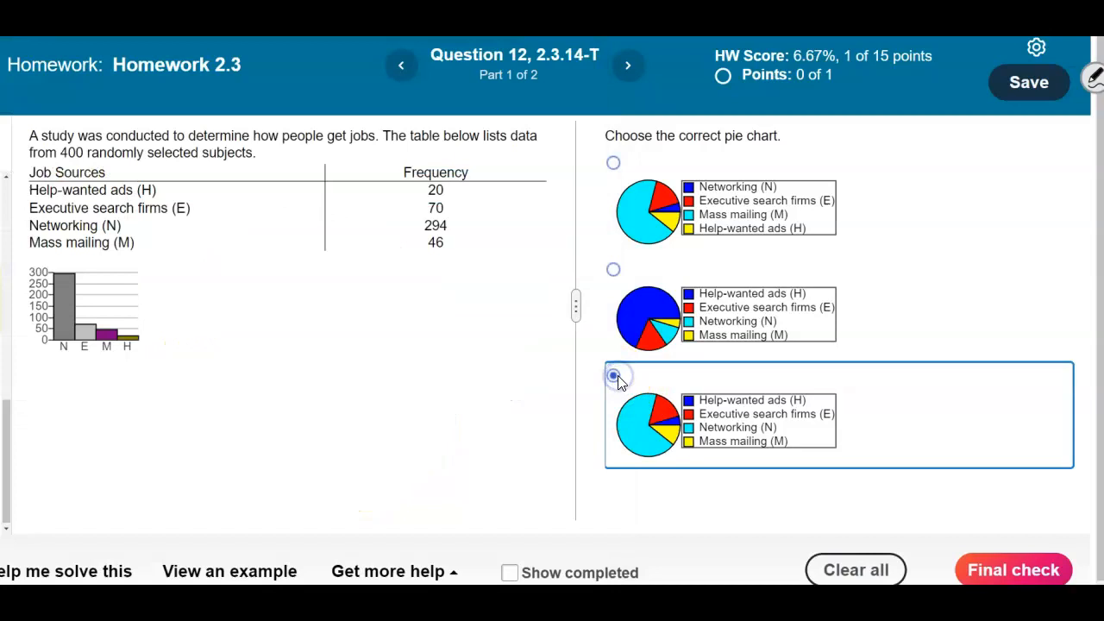
{"action": "left_click", "coordinate": [1027, 565]}
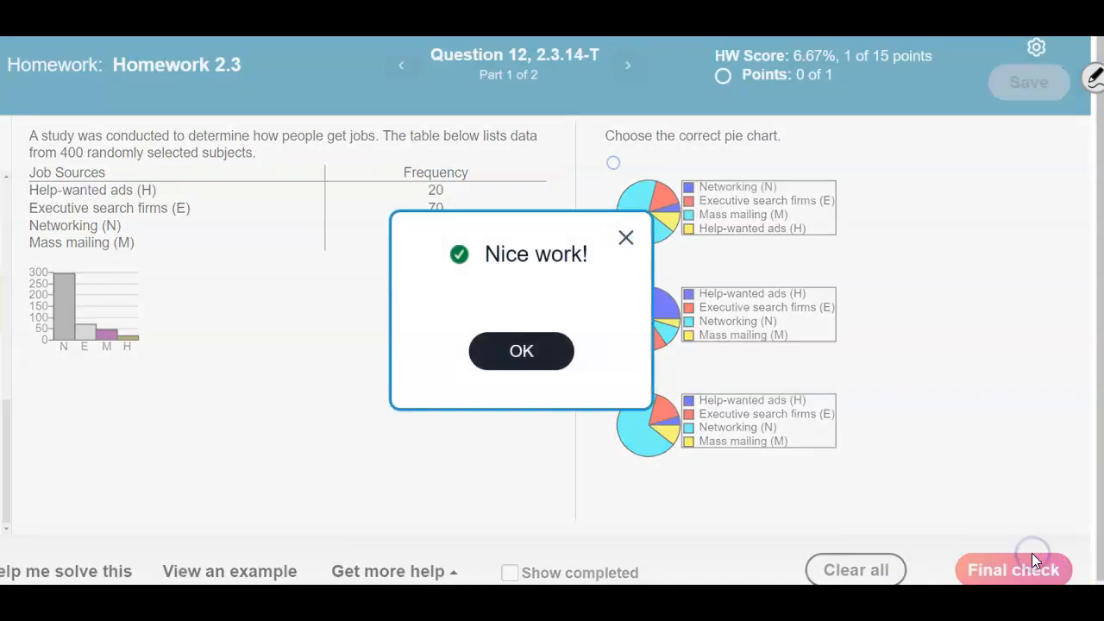
{"action": "left_click", "coordinate": [562, 353]}
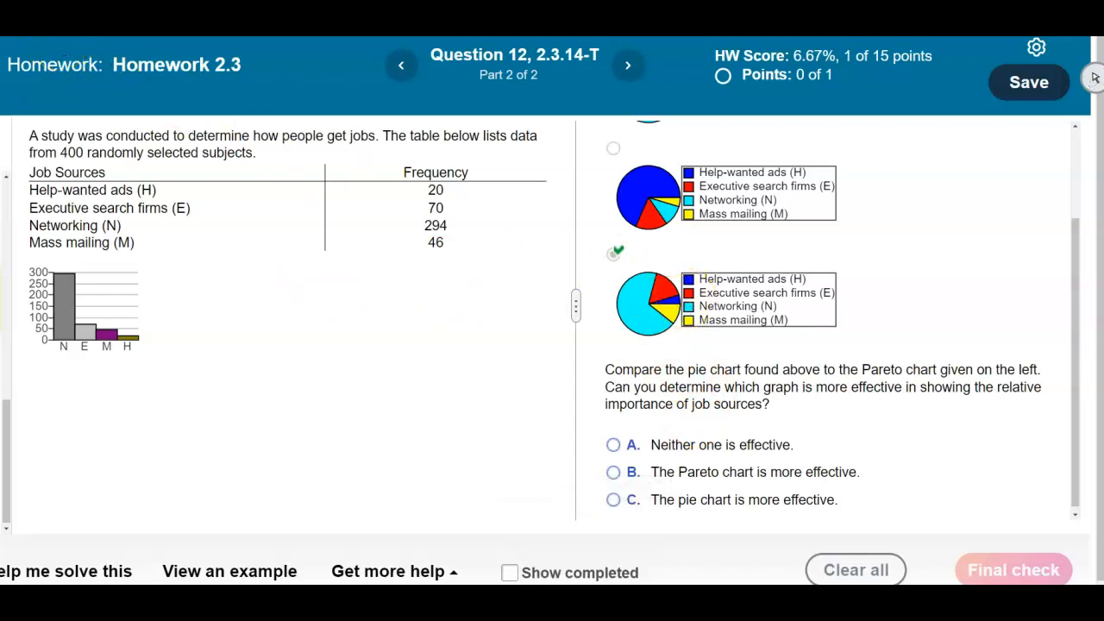
Switch to SMART Notebook, examine the notes comparing Pareto and pie charts, and fit the window between the bar graph and the answer choices
{"action": "key", "text": "alt+Tab"}
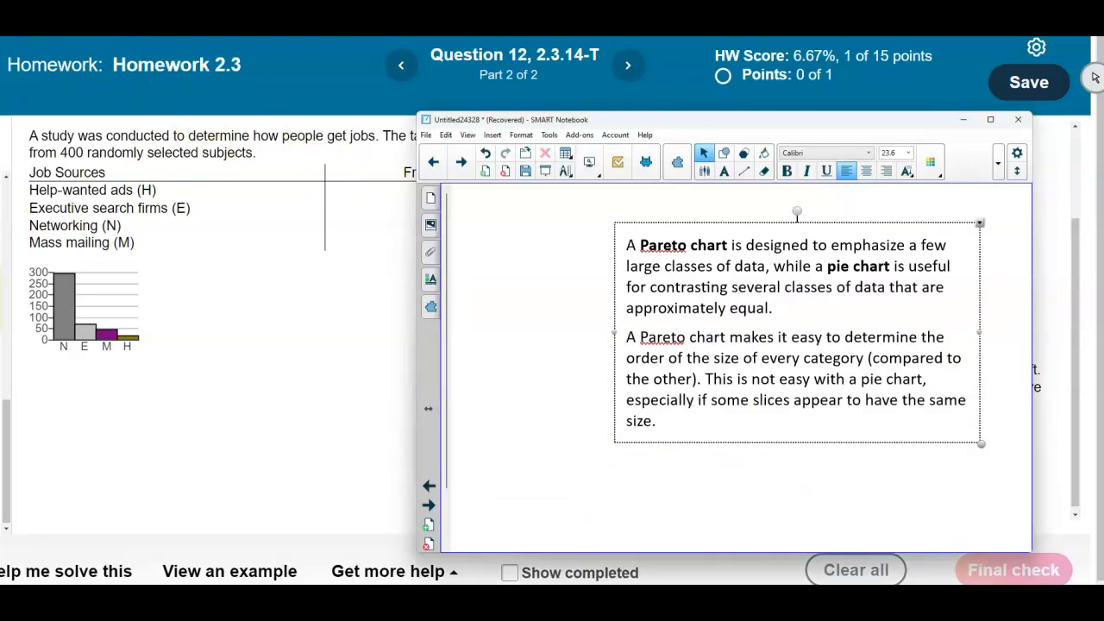
{"action": "left_click", "coordinate": [577, 293]}
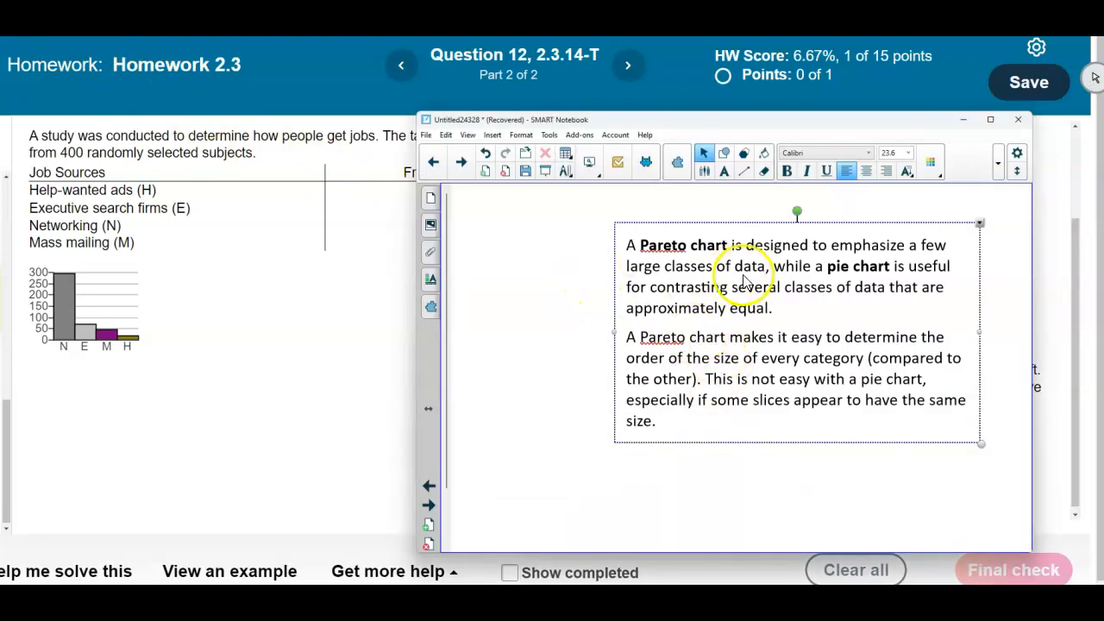
{"action": "left_click", "coordinate": [497, 313]}
{"action": "left_click", "coordinate": [870, 457]}
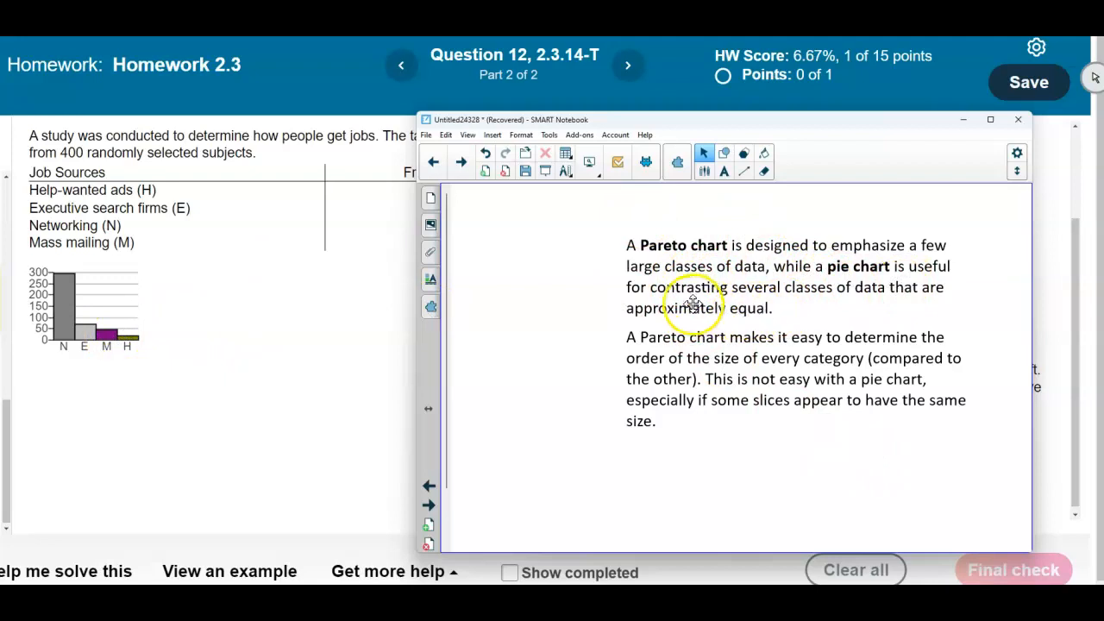
{"action": "left_click_drag", "start_coordinate": [834, 128], "coordinate": [556, 134]}
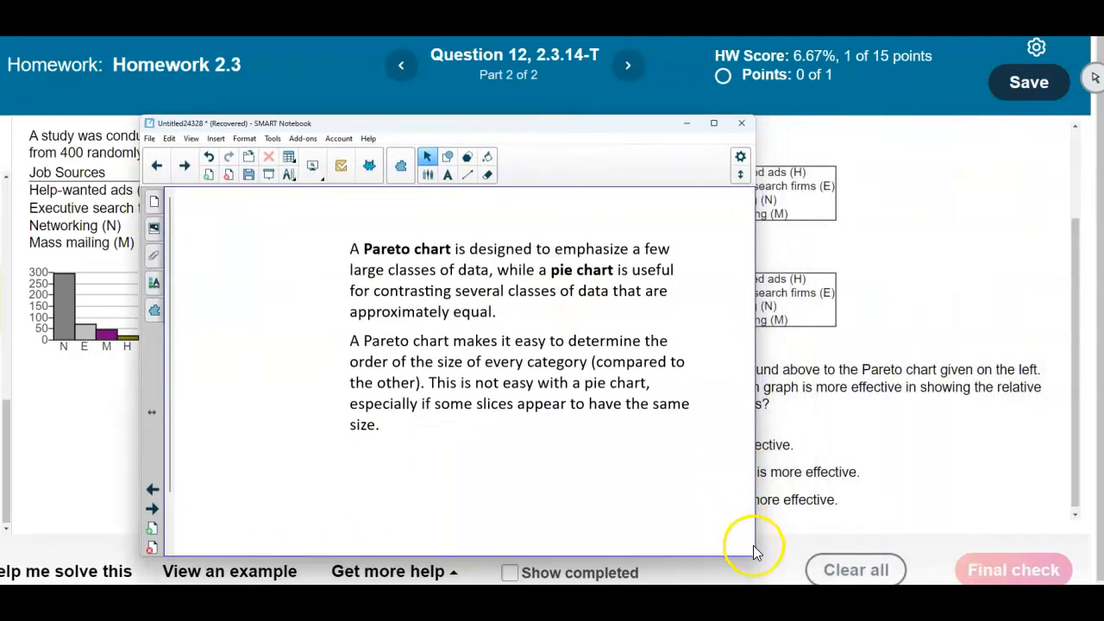
{"action": "left_click_drag", "start_coordinate": [750, 489], "coordinate": [613, 492]}
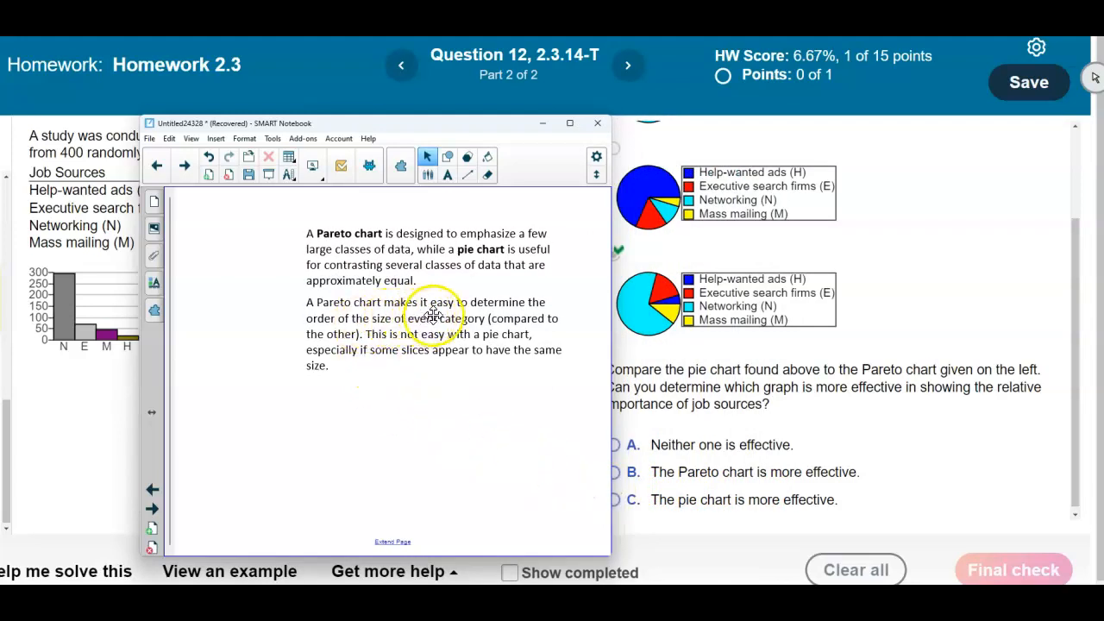
{"action": "left_click_drag", "start_coordinate": [506, 134], "coordinate": [524, 132]}
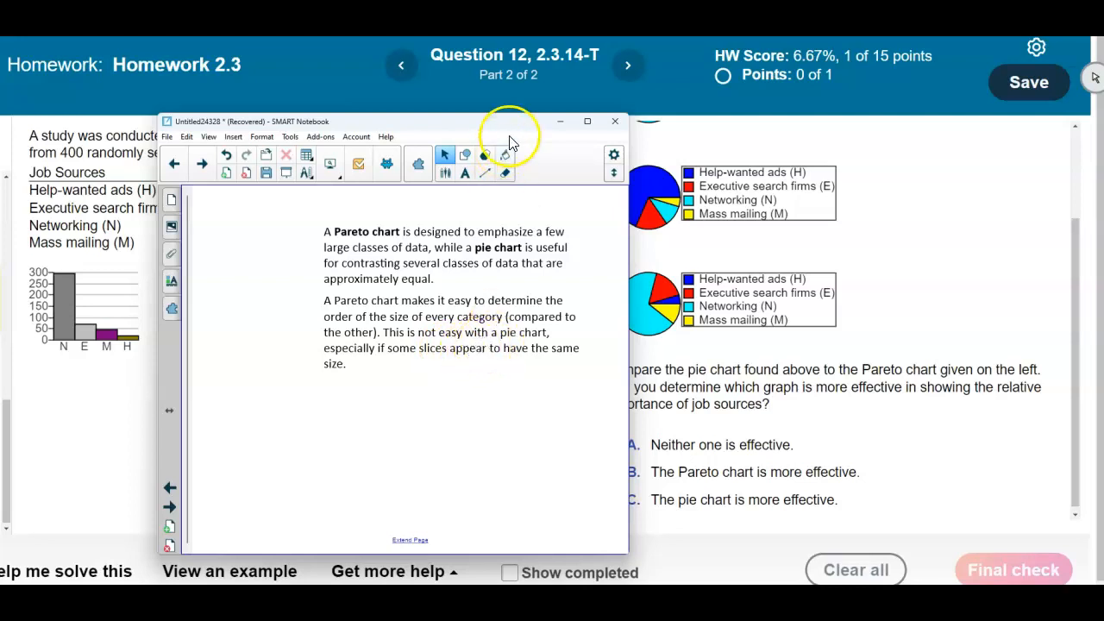
{"action": "left_click_drag", "start_coordinate": [476, 119], "coordinate": [456, 121]}
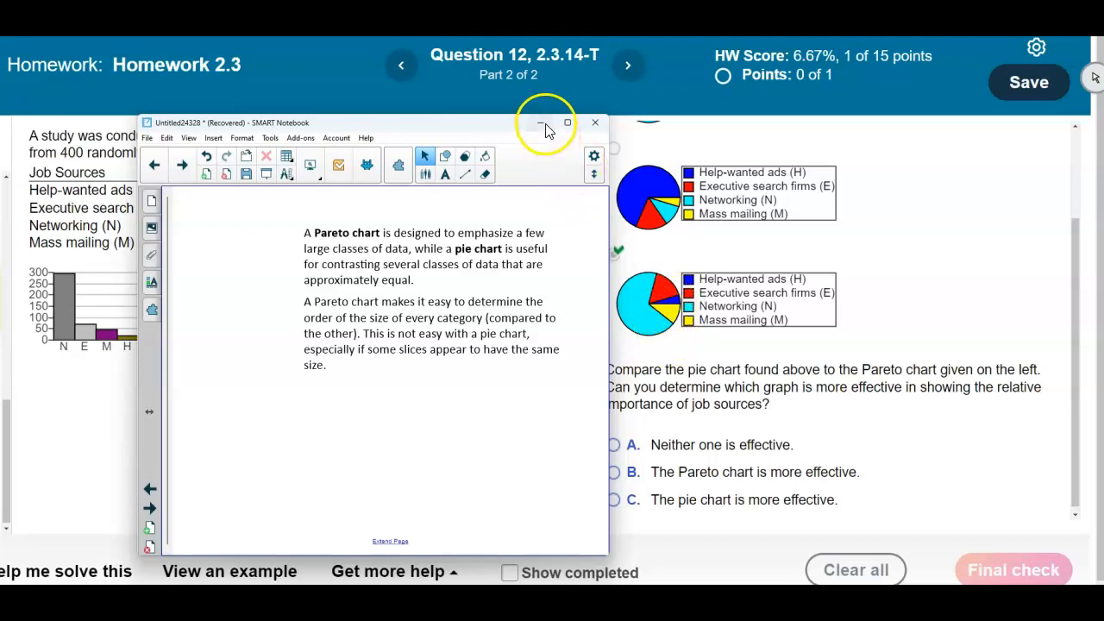
Minimize the notes, answer part 2 with "The Pareto chart is more effective.", submit it and close the feedback
{"action": "left_click", "coordinate": [544, 126]}
{"action": "left_click", "coordinate": [617, 474]}
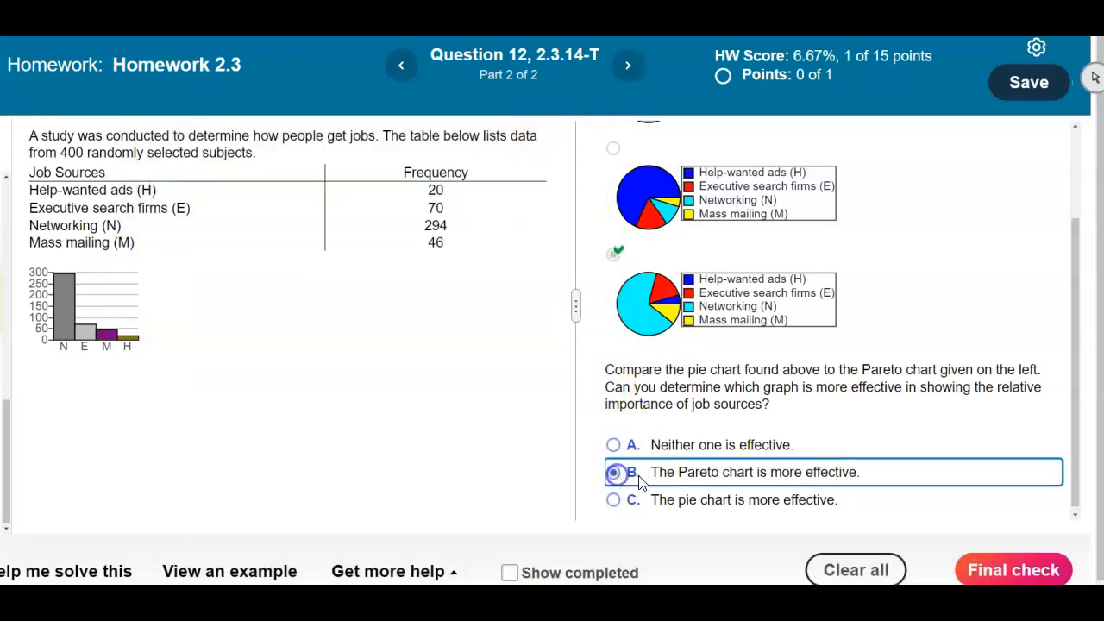
{"action": "left_click", "coordinate": [1020, 573]}
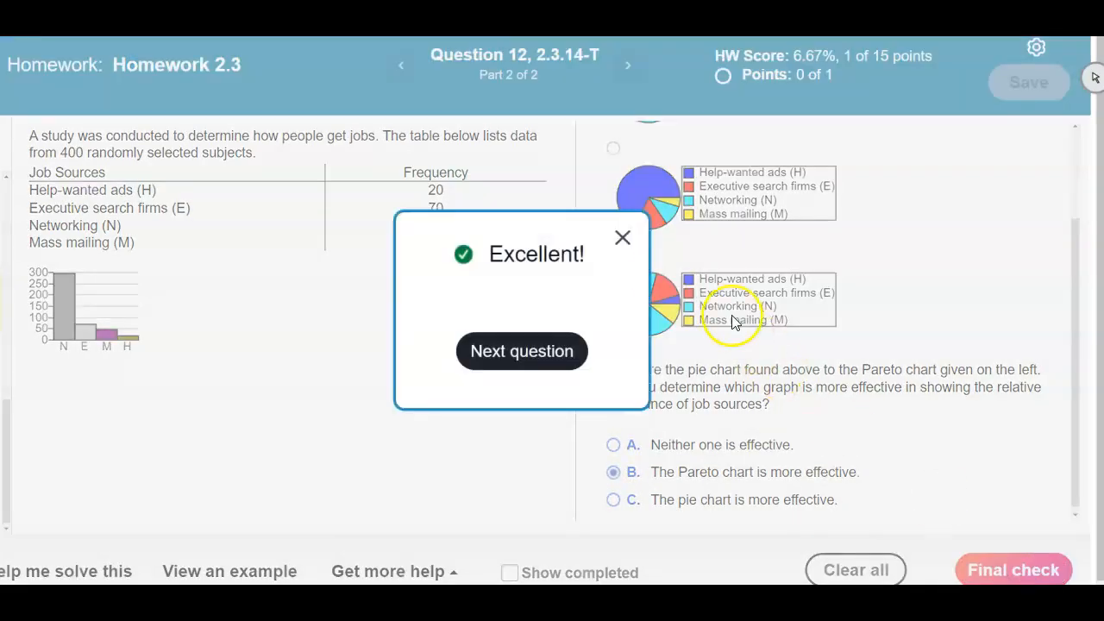
{"action": "left_click", "coordinate": [623, 238]}
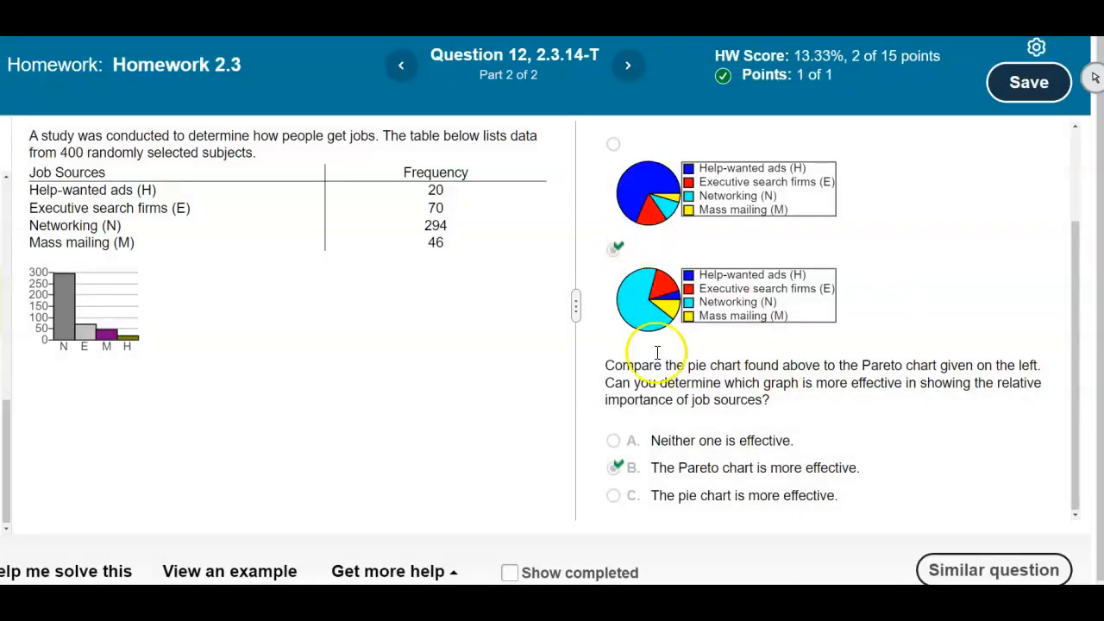